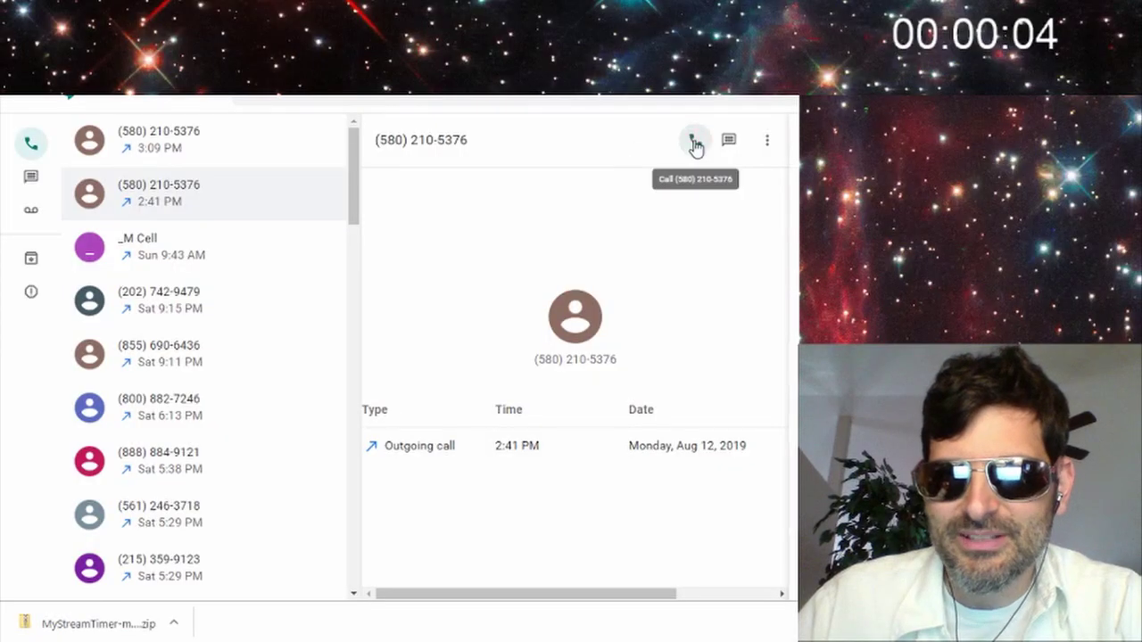
pyautogui.click(696, 140)
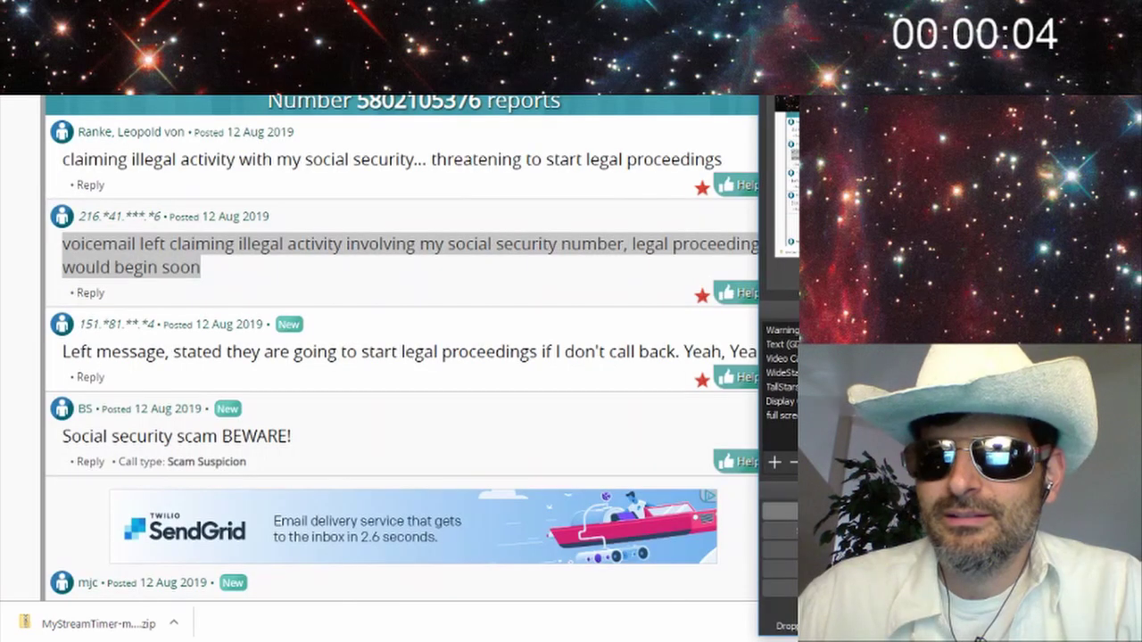